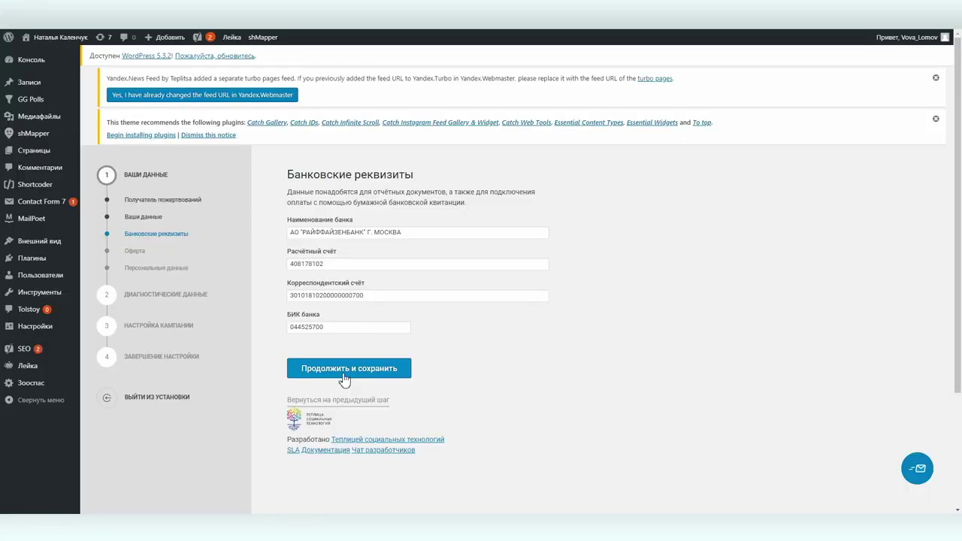
# Save the organisation's bank details and continue to the Оферта step
pyautogui.click(345, 376)
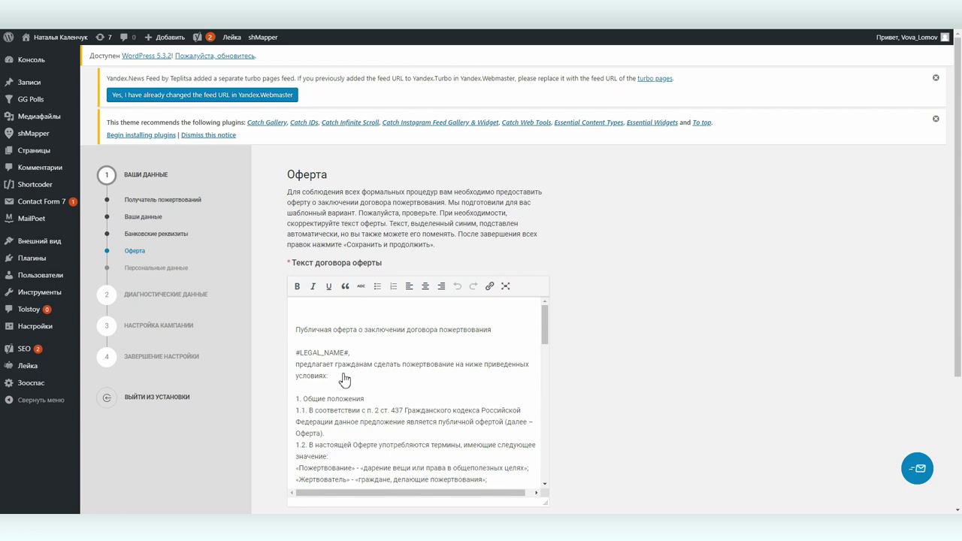
# Keep the template public offer agreement text and save it
pyautogui.click(319, 353)
pyautogui.scroll(-10, 376, 374)
pyautogui.scroll(-10, 380, 374)
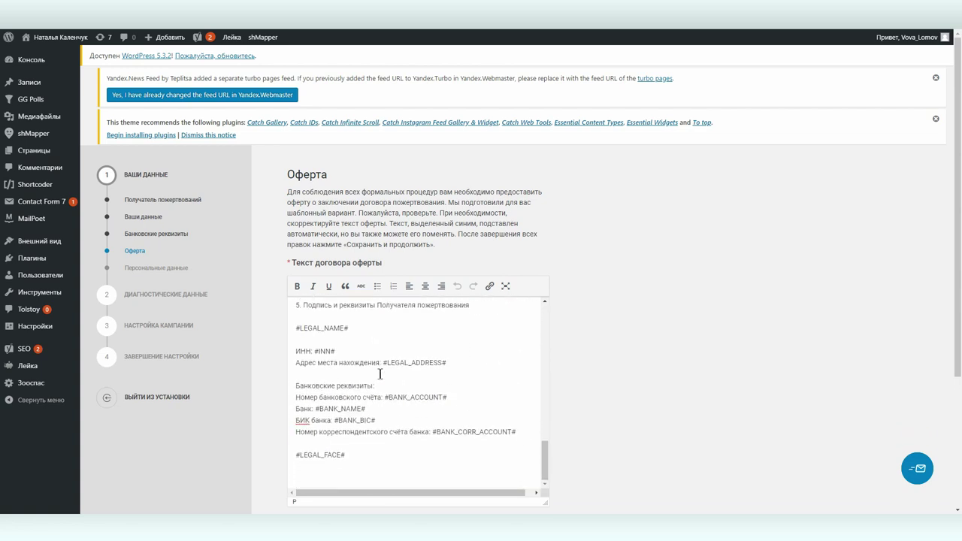
pyautogui.scroll(-3, 672, 337)
pyautogui.click(366, 353)
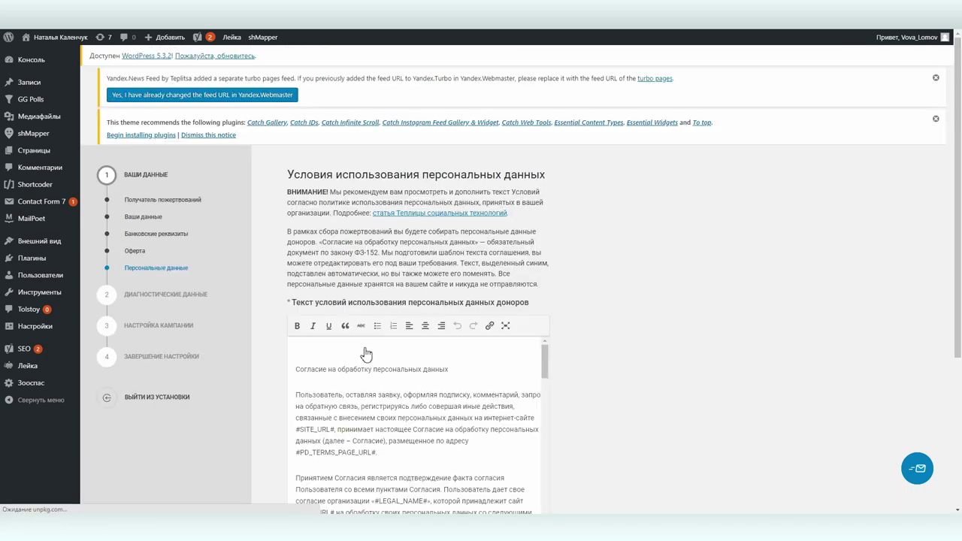
# Look over the template personal-data consent text and save it
pyautogui.moveTo(546, 365); pyautogui.dragTo(559, 513)
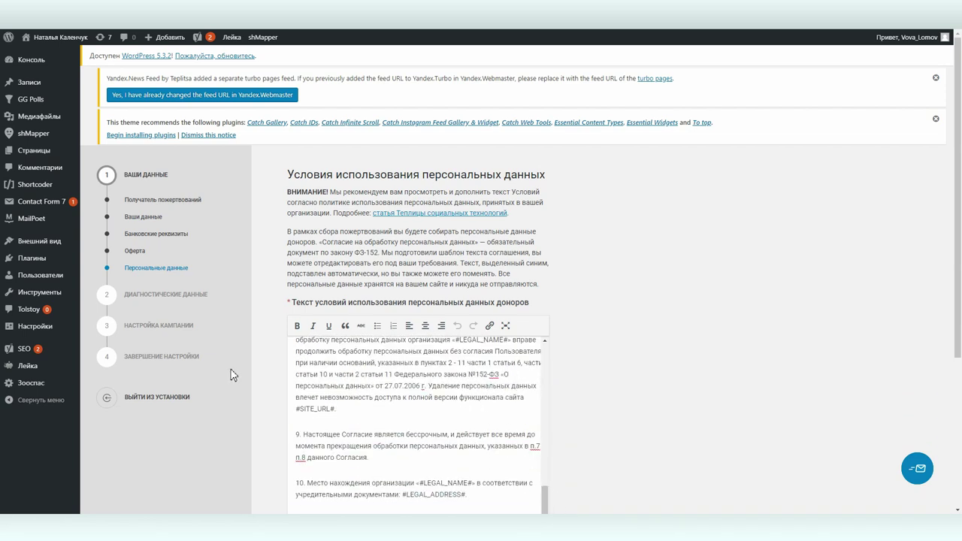
pyautogui.scroll(-3, 636, 335)
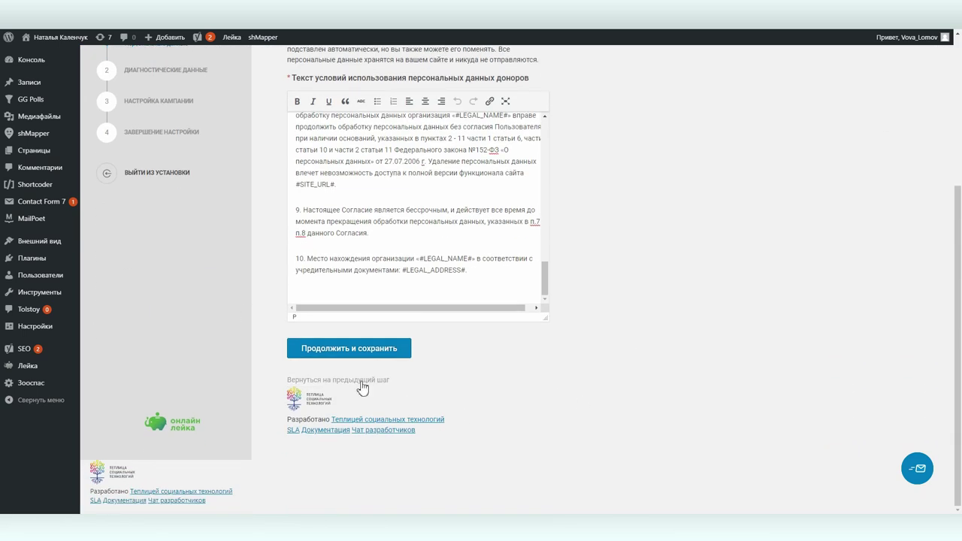
pyautogui.click(347, 355)
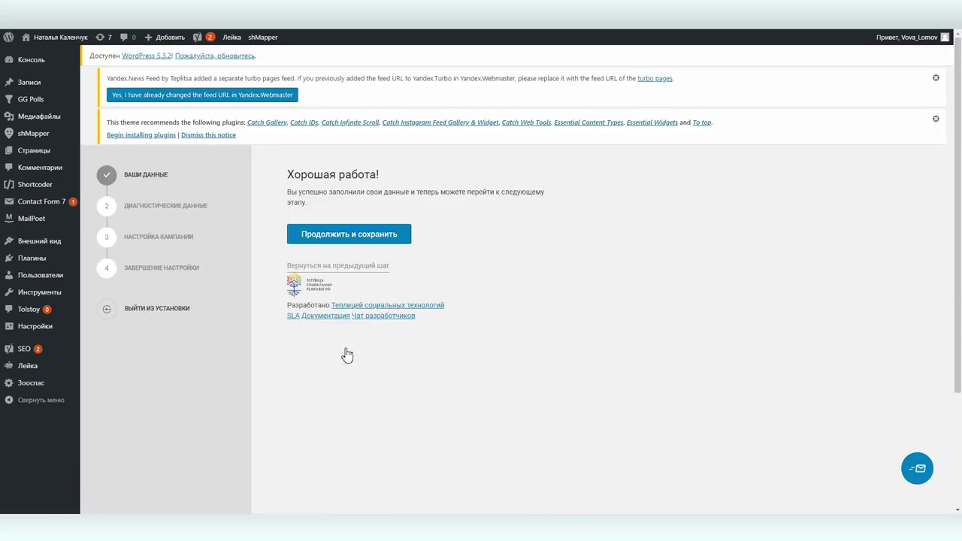
# Save consent (Да, согласен) to send diagnostic data and reach the campaign description step
pyautogui.click(365, 233)
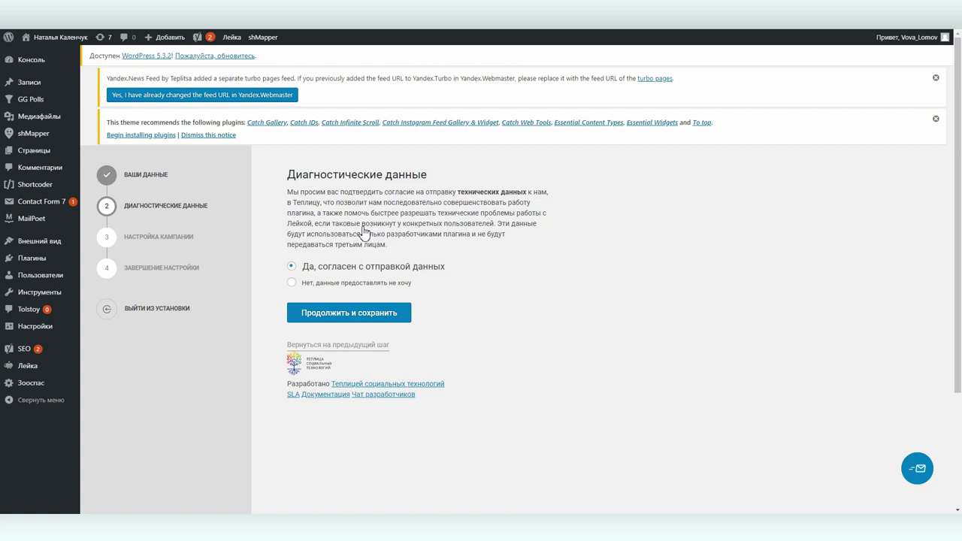
pyautogui.click(332, 317)
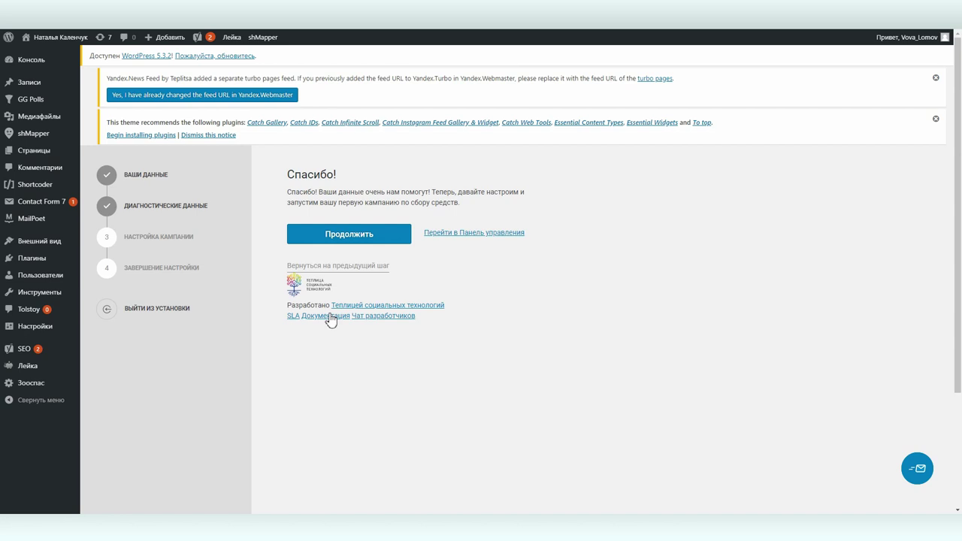
pyautogui.click(351, 236)
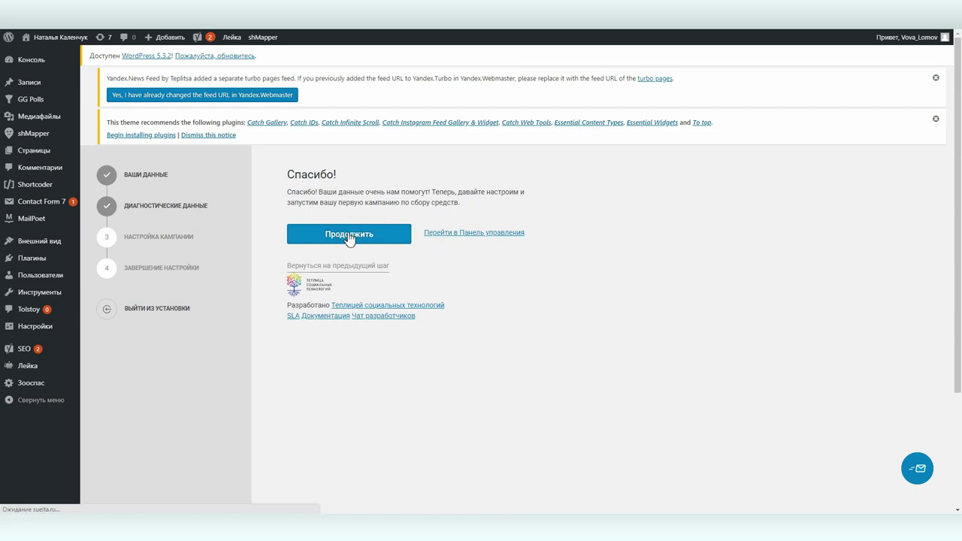
pyautogui.click(357, 251)
# Enter campaign name 'На уставную деятельность организации', a short description and target 300 000
pyautogui.write('На у')
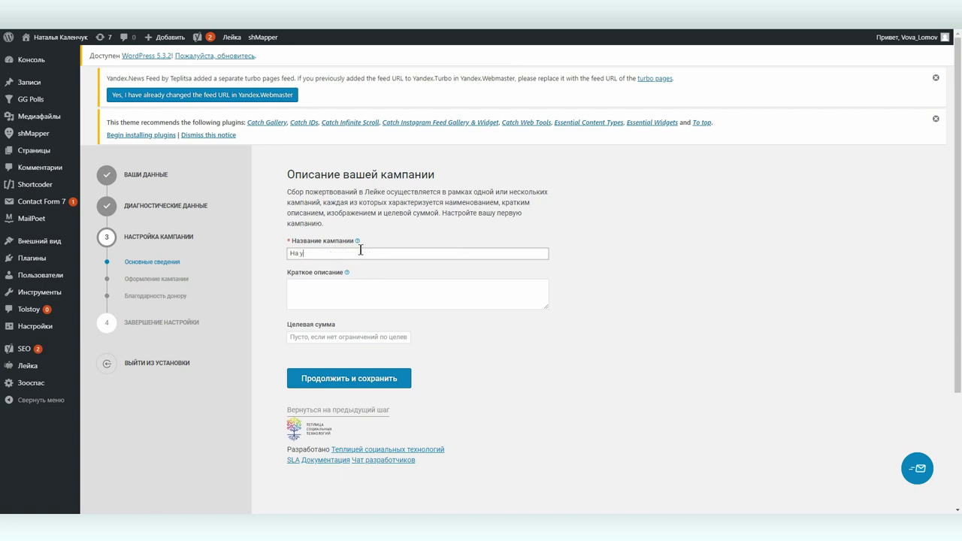
pyautogui.write('ставную де')
pyautogui.write('й')
pyautogui.write('тельность о')
pyautogui.write('ргани')
pyautogui.write('зации')
pyautogui.press('Tab')
pyautogui.write('Наша организация не имеет постоянного спонсора и дотаций от государства. Мы существ')
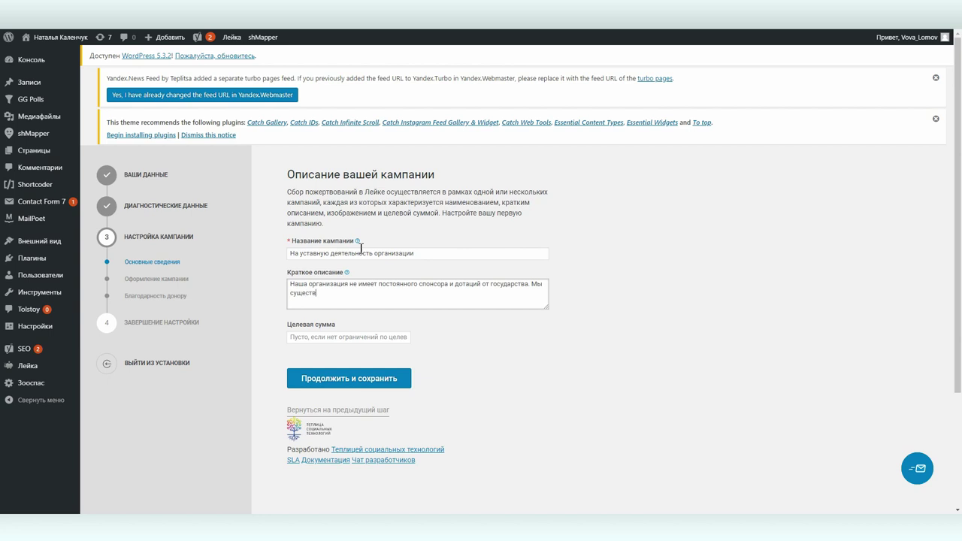
pyautogui.write('уем исключетельно на пожертвования от неравнодушных')
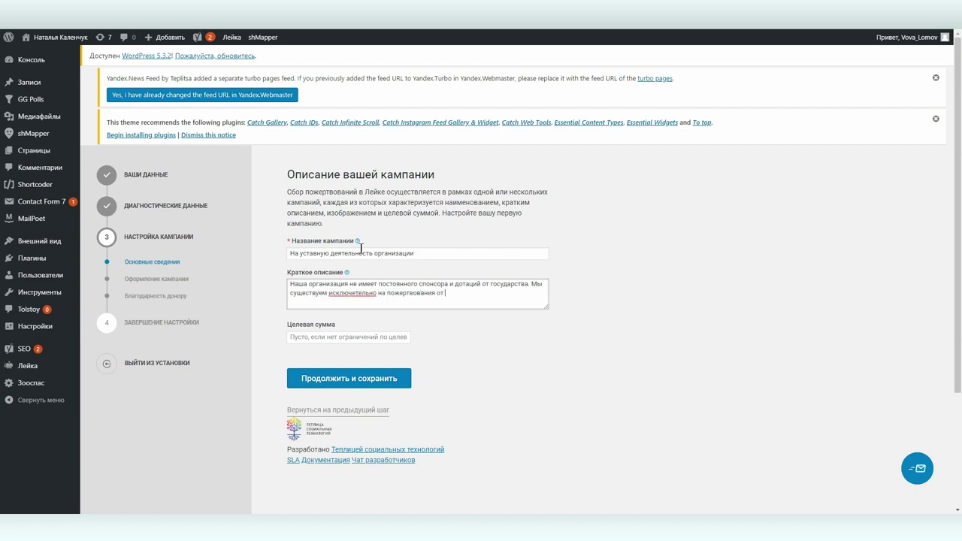
pyautogui.write(' людей')
pyautogui.click(318, 338)
pyautogui.write('300 000')
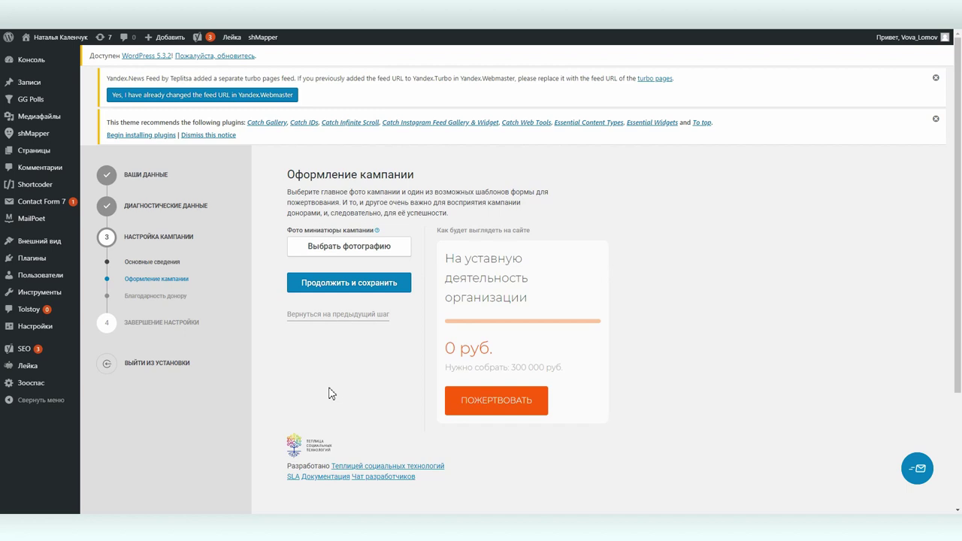
# Set the photo of two children on a swing as the campaign image and save
pyautogui.click(376, 249)
pyautogui.scroll(-10, 346, 251)
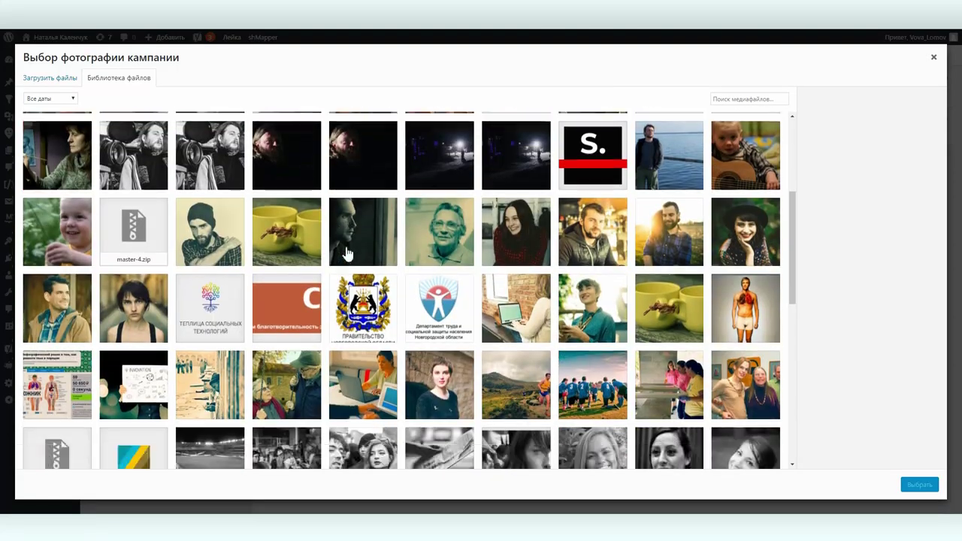
pyautogui.scroll(-2, 347, 254)
pyautogui.click(221, 289)
pyautogui.click(915, 486)
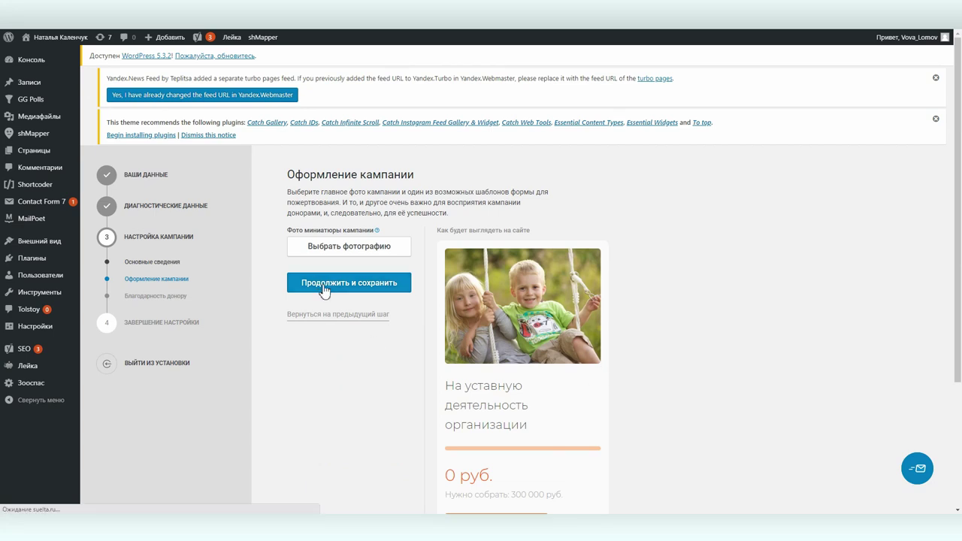
pyautogui.click(331, 286)
# Replace the thank-you letter's Отправитель field with the sender's full name
pyautogui.doubleClick(322, 284)
pyautogui.click(321, 283)
pyautogui.moveTo(368, 279); pyautogui.dragTo(279, 289)
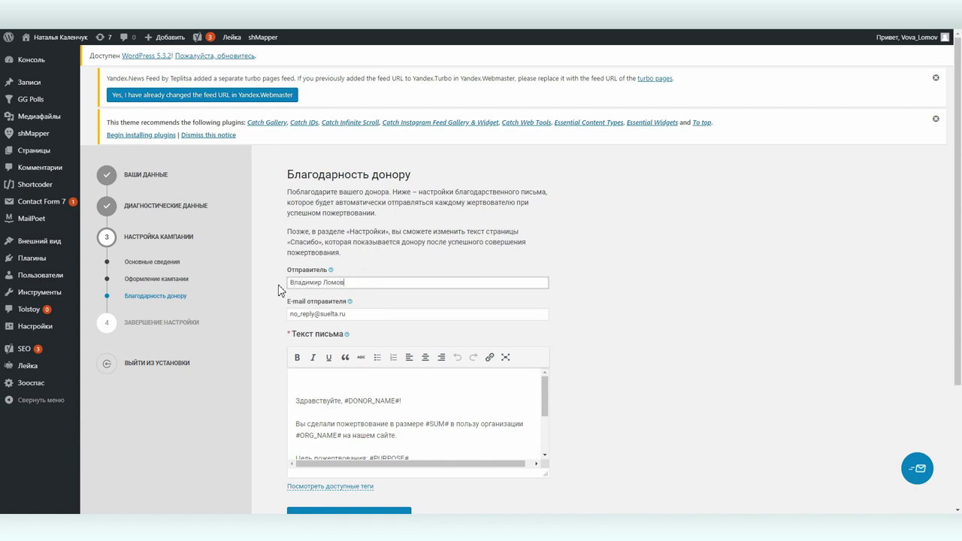
# Replace the sender e-mail with the autocomplete-suggested address and save the thank-you letter
pyautogui.click(305, 315)
pyautogui.keyDown('shift'); pyautogui.click(361, 315); pyautogui.keyUp('shift')
pyautogui.moveTo(288, 314); pyautogui.dragTo(276, 318)
pyautogui.write('пву')
pyautogui.press('BackSpace')
pyautogui.press('BackSpace')
pyautogui.press('BackSpace')
pyautogui.write('gde')
pyautogui.press('Down')
pyautogui.press('Return')
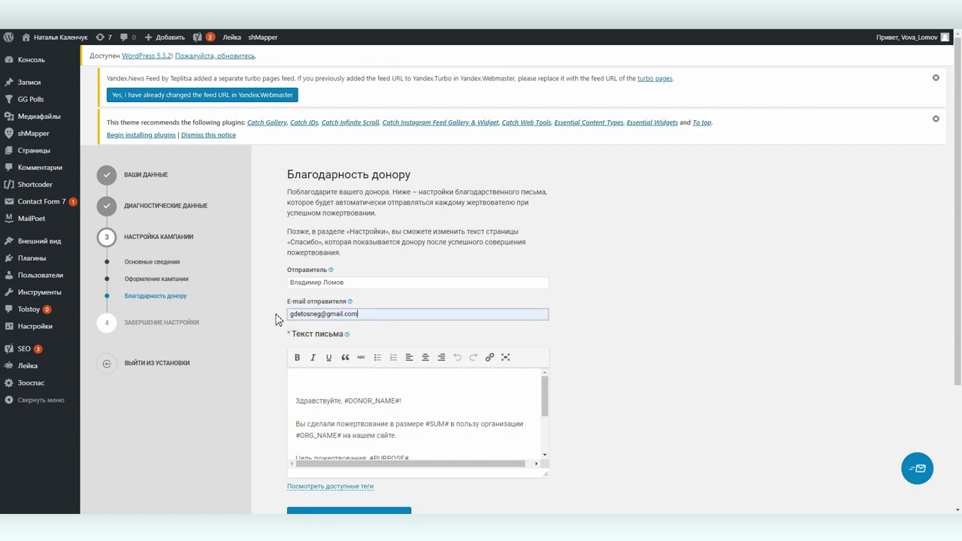
pyautogui.scroll(-3, 278, 316)
pyautogui.scroll(-2, 393, 300)
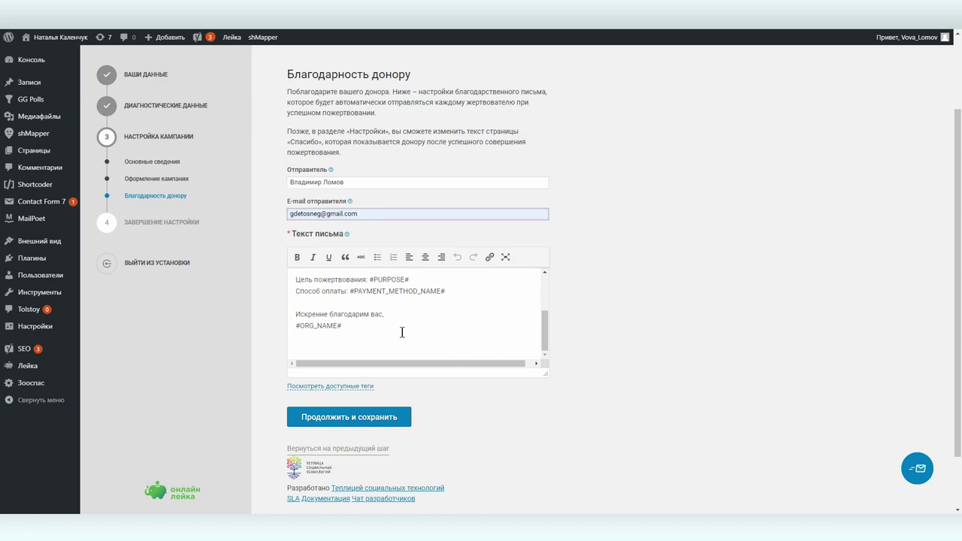
pyautogui.scroll(3, 402, 333)
pyautogui.scroll(-3, 402, 333)
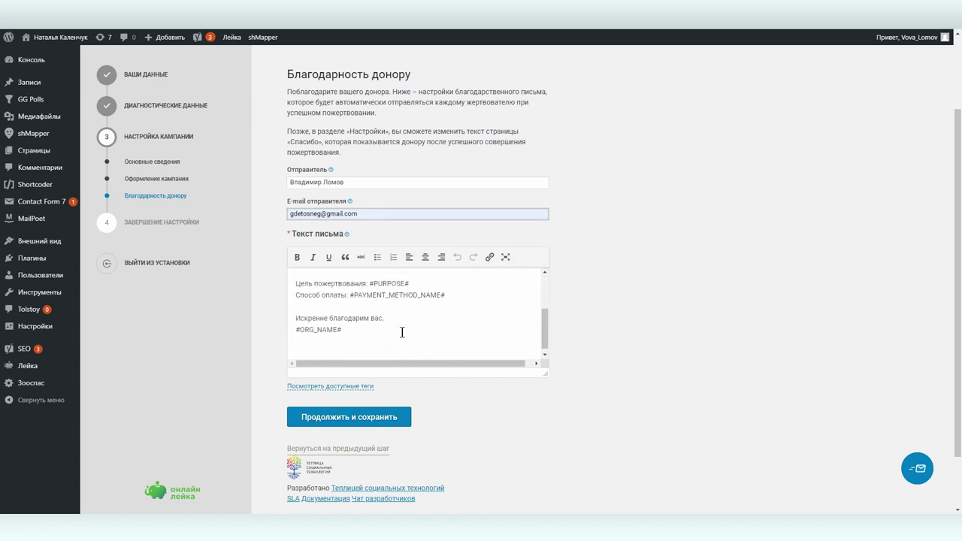
pyautogui.scroll(-2, 413, 335)
pyautogui.click(375, 349)
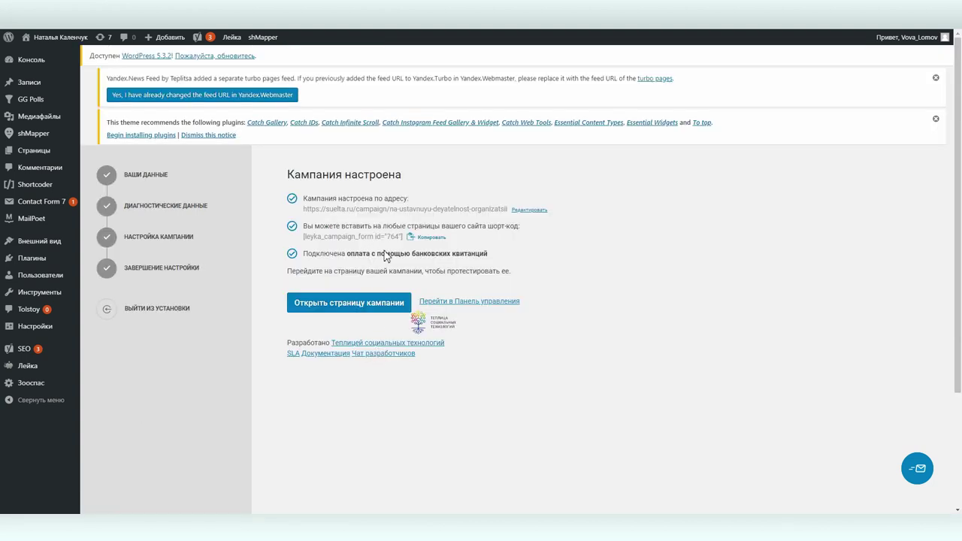
# Copy the donation-form shortcode, then go to the campaign page on suelta.ru
pyautogui.click(432, 240)
pyautogui.click(327, 303)
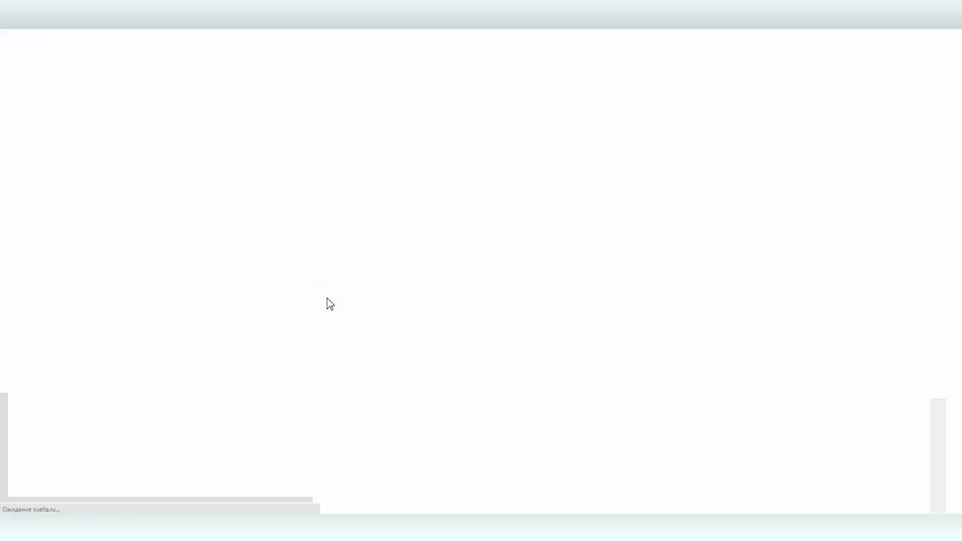
# Scroll the campaign page down to its donation form with 500 руб. and bank-receipt payment
pyautogui.scroll(-3, 325, 296)
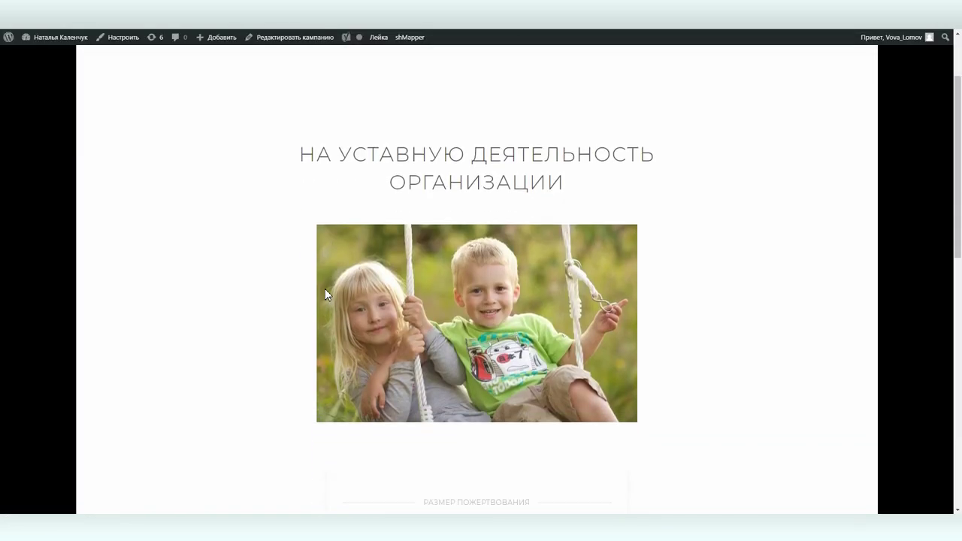
pyautogui.scroll(-4, 320, 290)
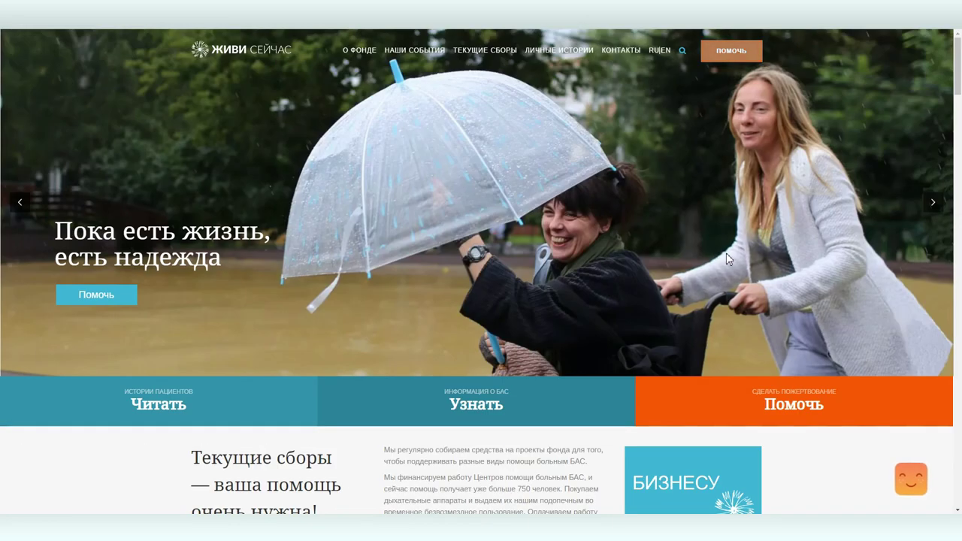
# Open the «Помочь фонду» donation page via the ПОМОЧЬ header button
pyautogui.click(726, 61)
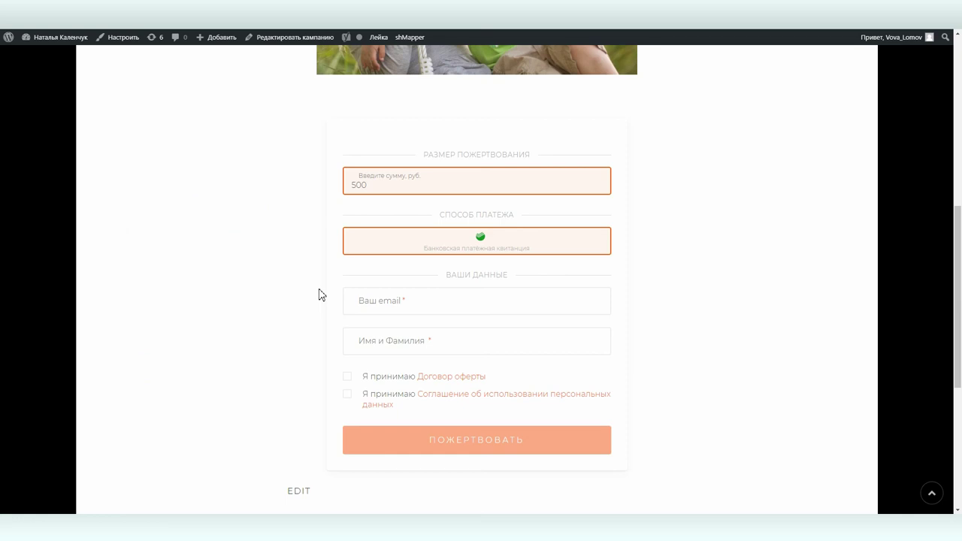
# Scroll up and down the campaign page to review its donation form
pyautogui.scroll(5, 318, 294)
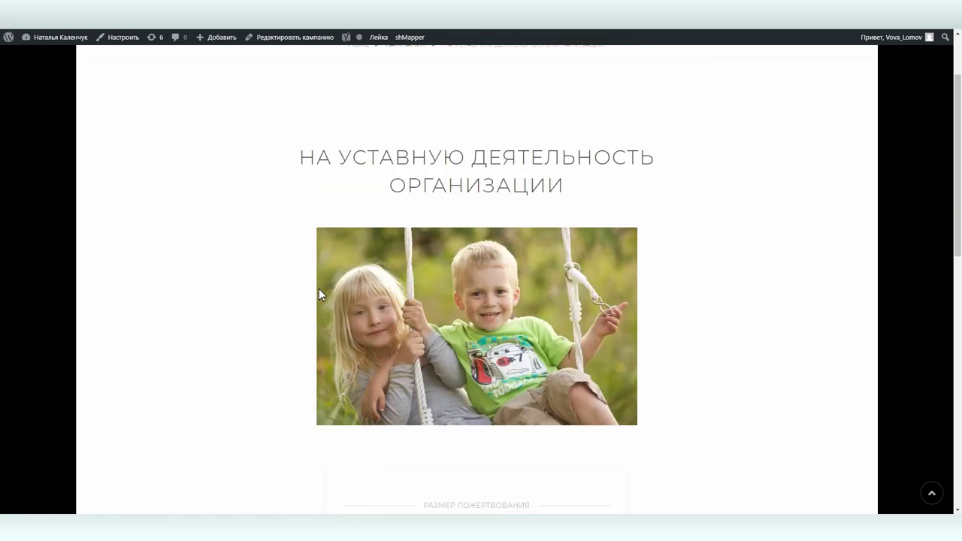
pyautogui.scroll(-7, 319, 289)
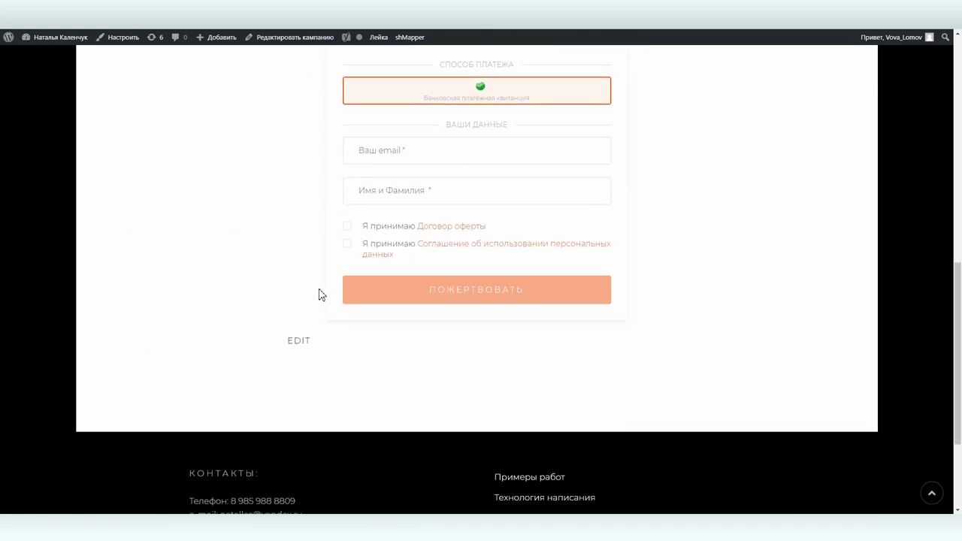
pyautogui.scroll(2, 319, 295)
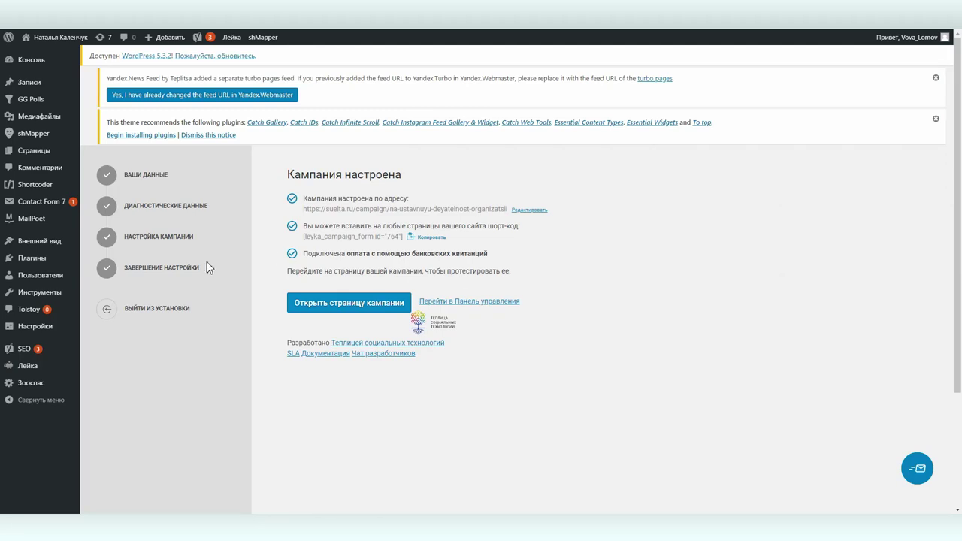
# Exit the setup wizard and look over the connected methods on the Платёжные системы settings tab
pyautogui.click(162, 307)
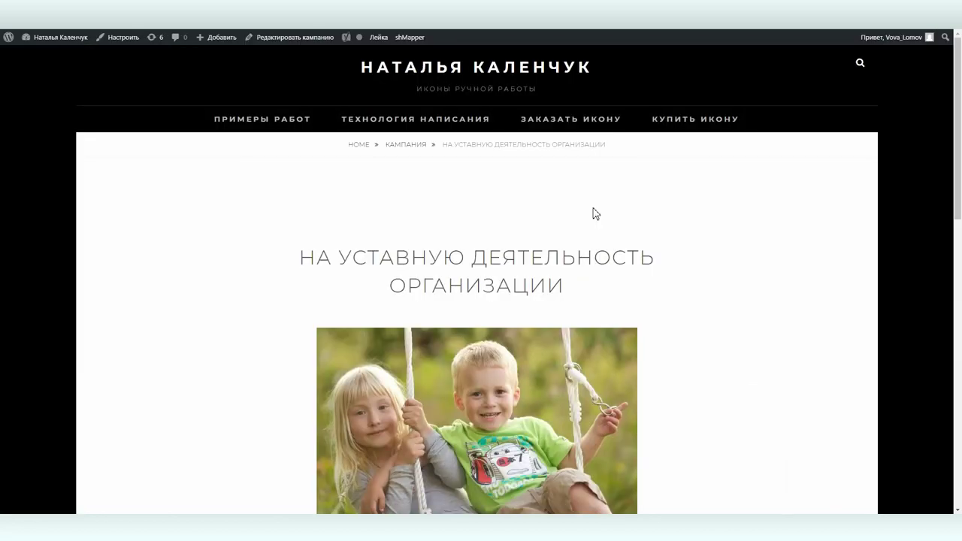
pyautogui.scroll(-7, 595, 212)
pyautogui.scroll(2, 595, 210)
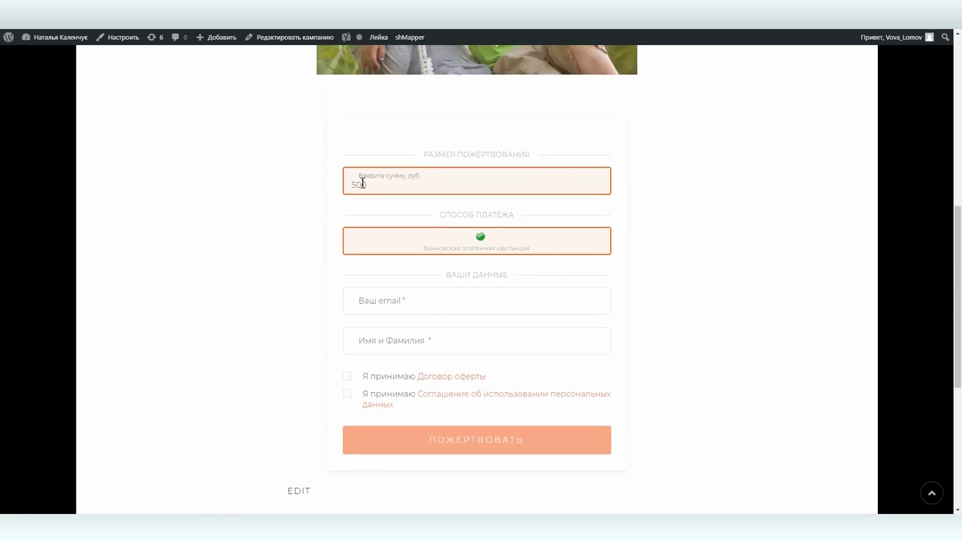
# Change the donation amount to 100 and enter the donor's e-mail and full name
pyautogui.doubleClick(364, 184)
pyautogui.write('100')
pyautogui.click(386, 303)
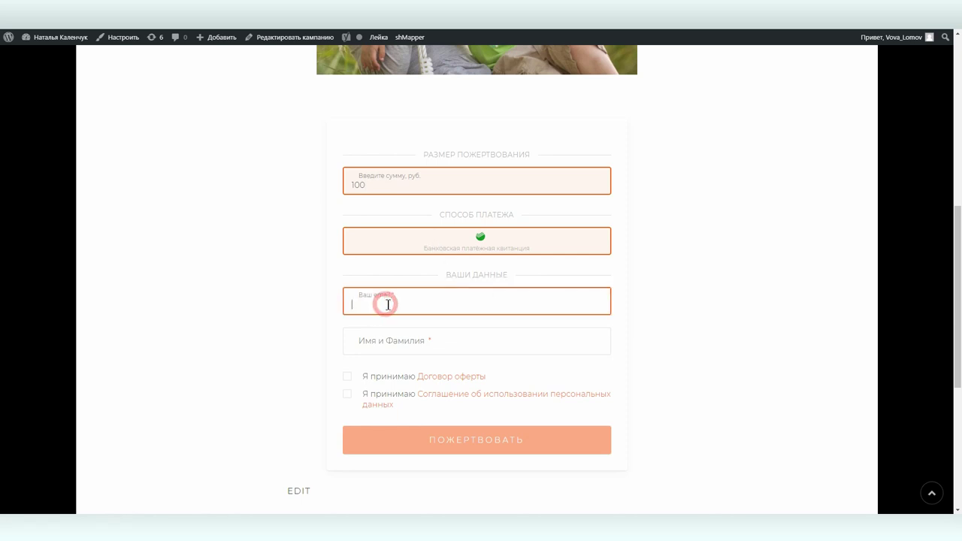
pyautogui.click(397, 327)
pyautogui.click(387, 342)
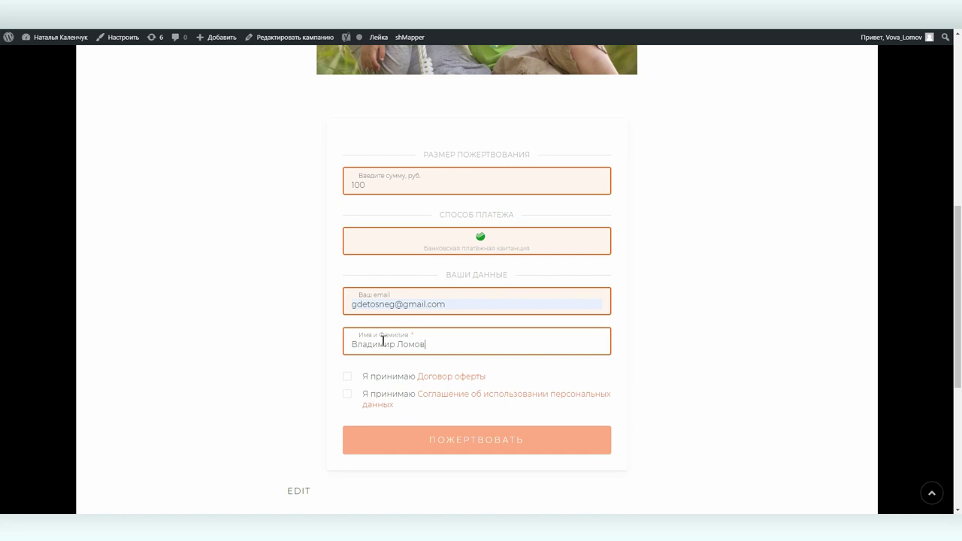
# Accept the offer and personal-data agreements and submit the test donation
pyautogui.click(348, 377)
pyautogui.click(346, 396)
pyautogui.click(478, 443)
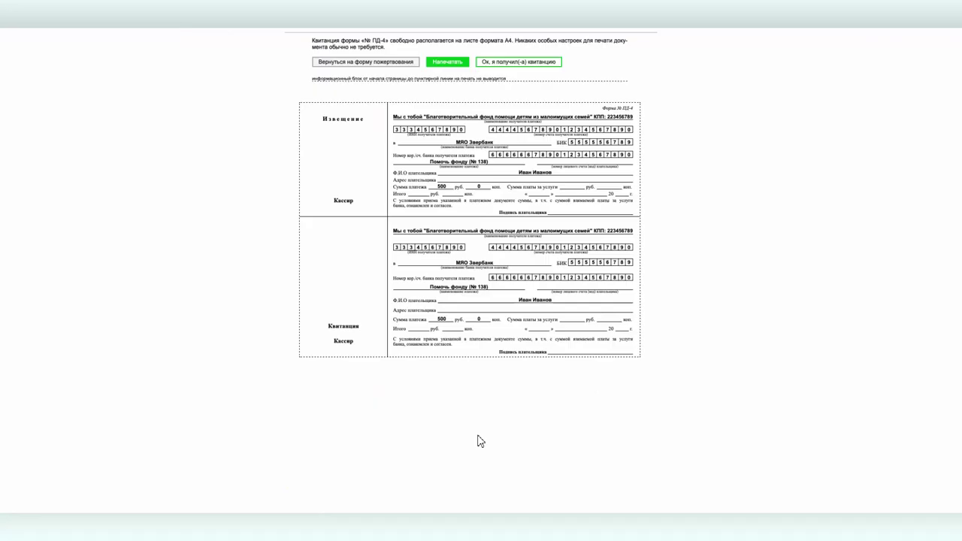